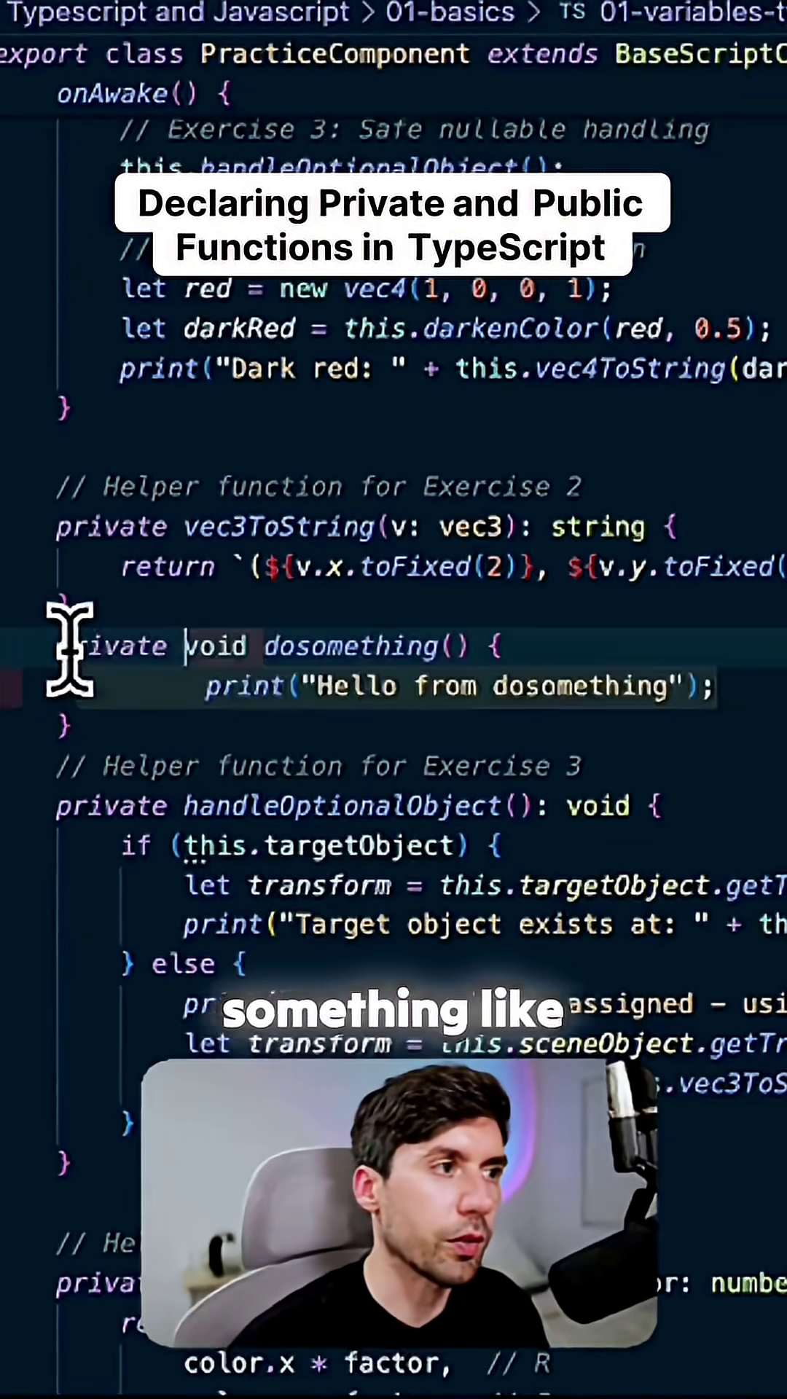
- Make dosomething() private, then delete the dosomething method from 01-variables-types.ts
left_click(151, 730)
left_click(269, 805)
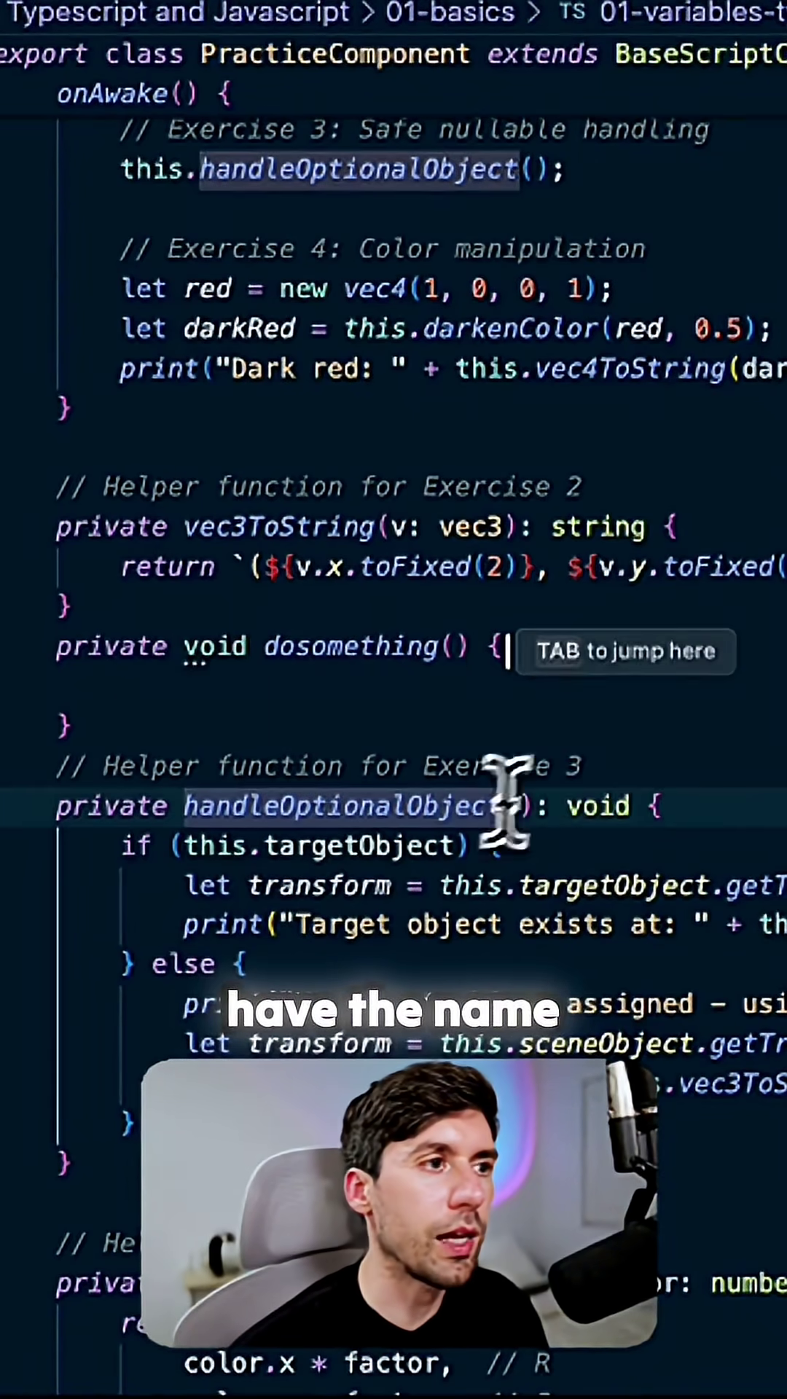
left_click(560, 766)
left_click(641, 799)
left_click(277, 645)
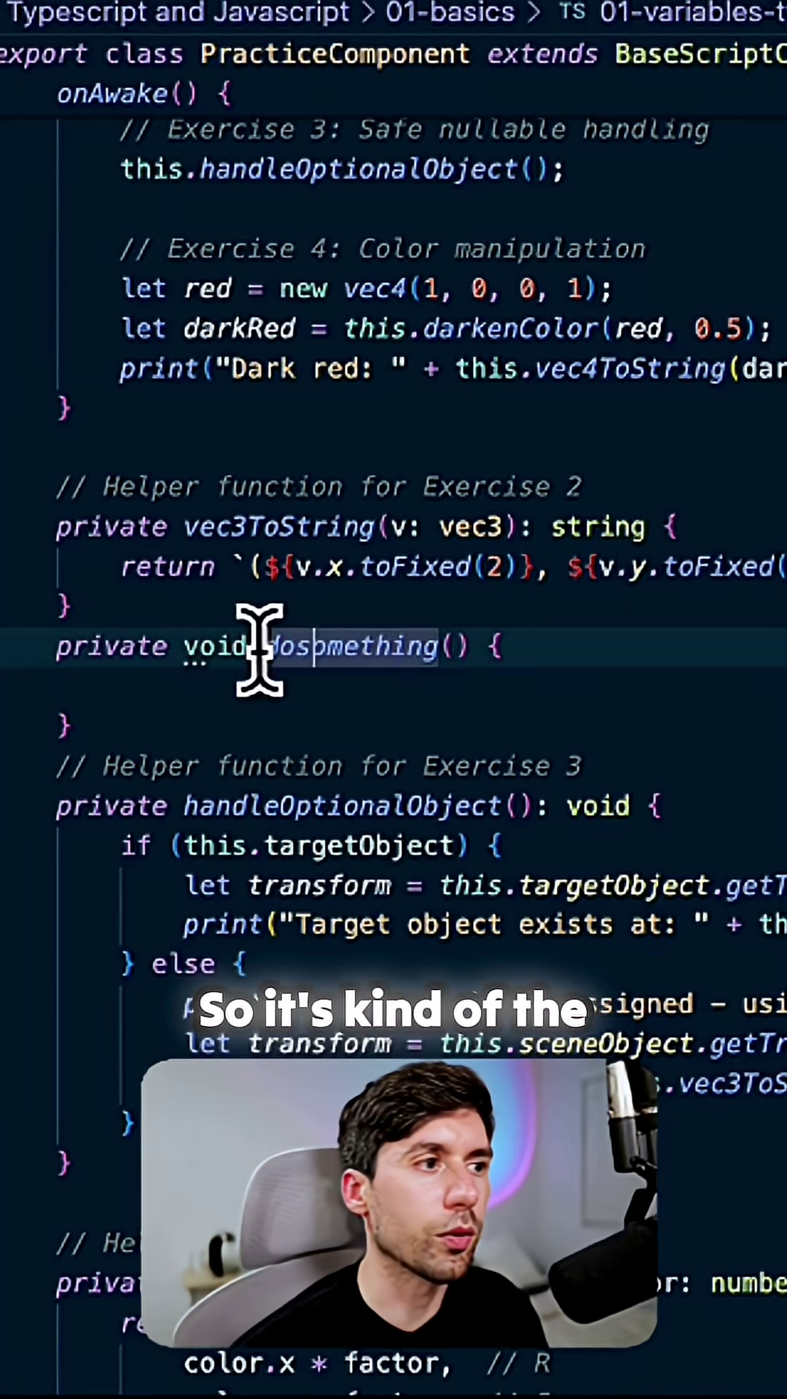
left_click(193, 765)
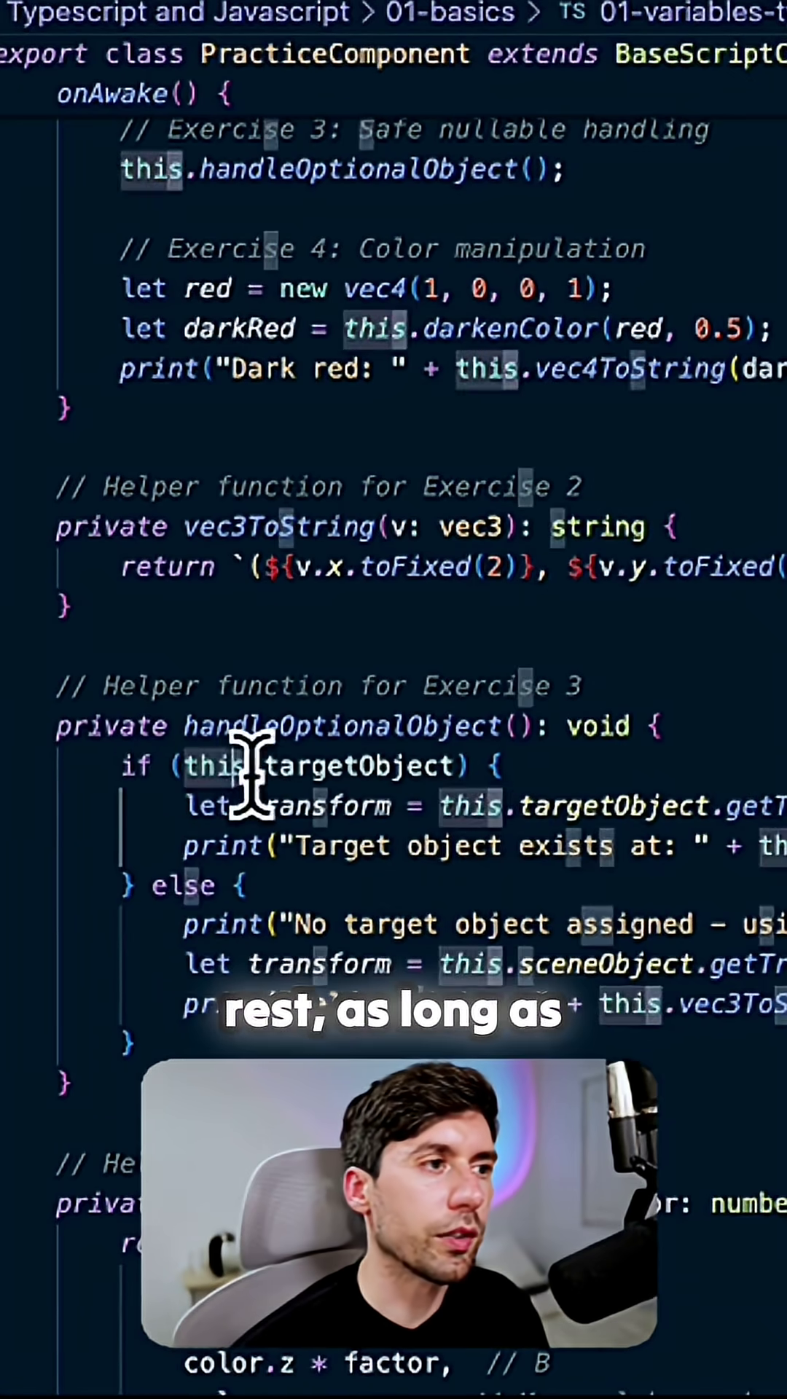
scroll(181, 744, "up", 2)
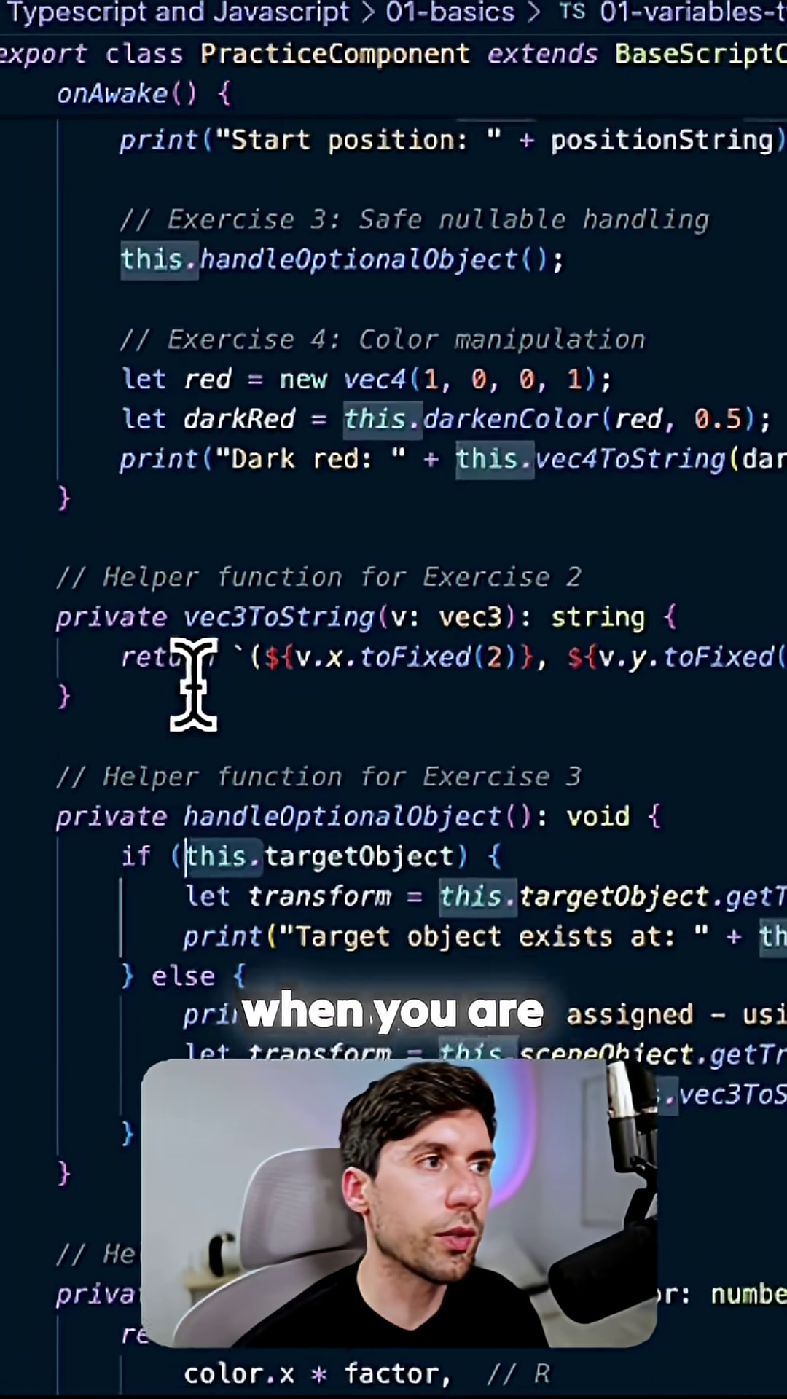
scroll(194, 693, "up", 2)
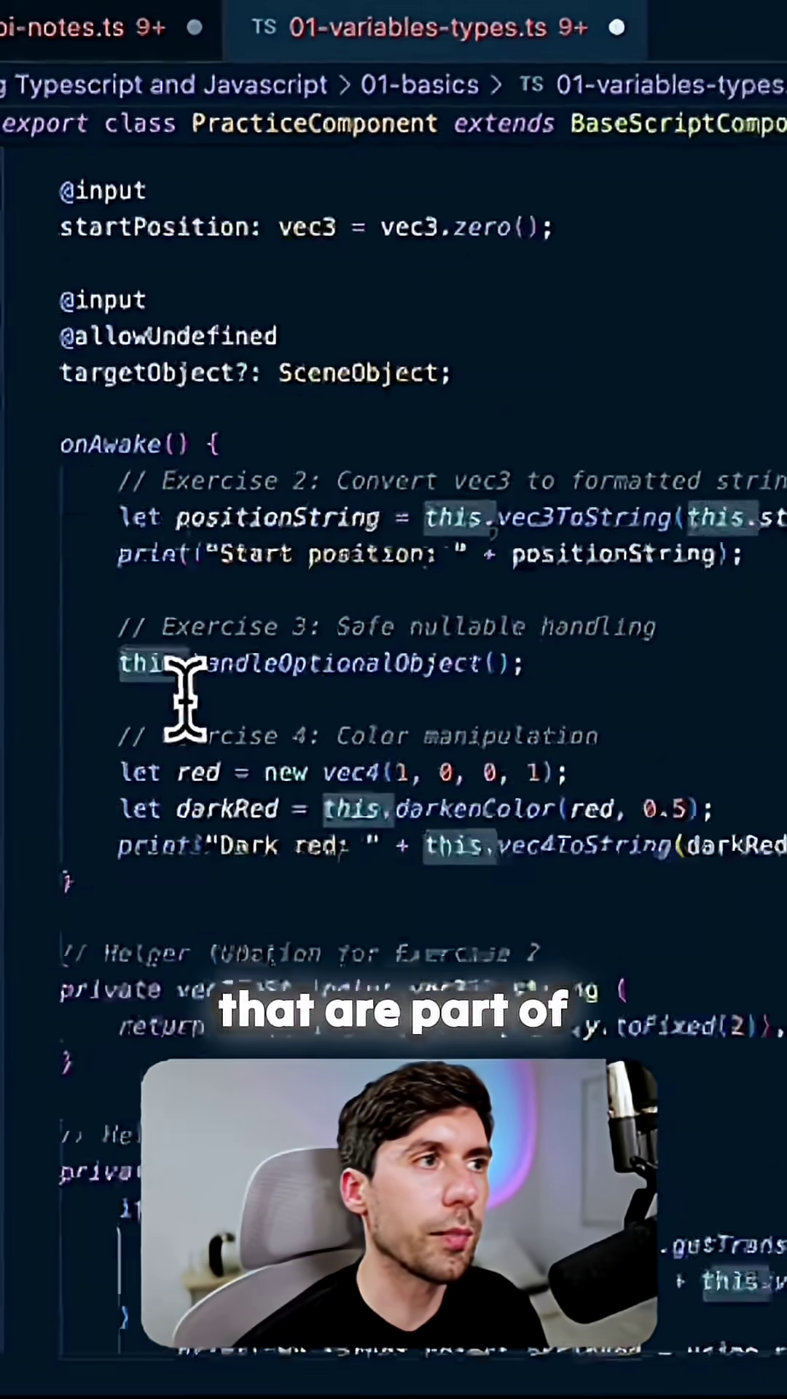
scroll(112, 711, "up", 2)
scroll(187, 702, "up", 3)
scroll(412, 968, "up", 2)
left_click(542, 1015)
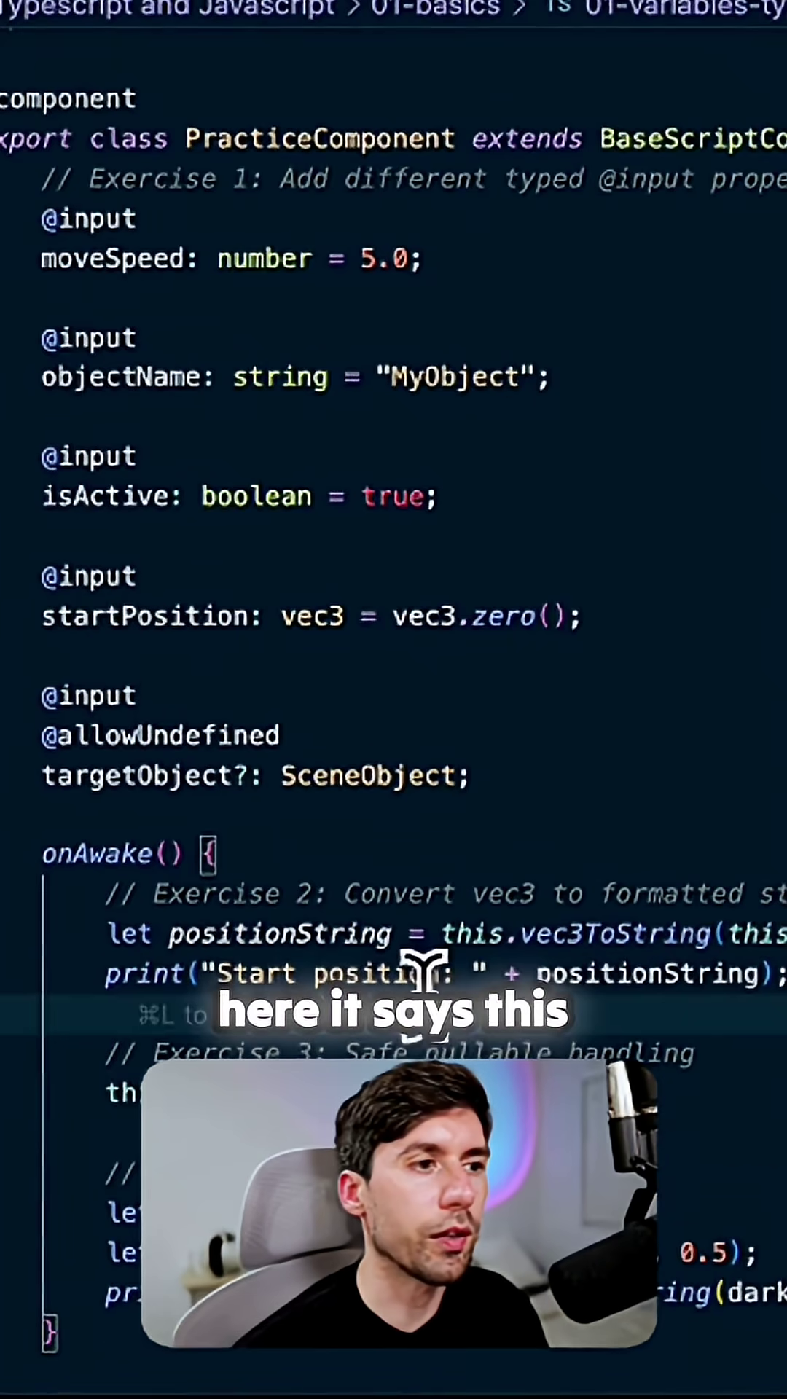
left_click(563, 935, "super")
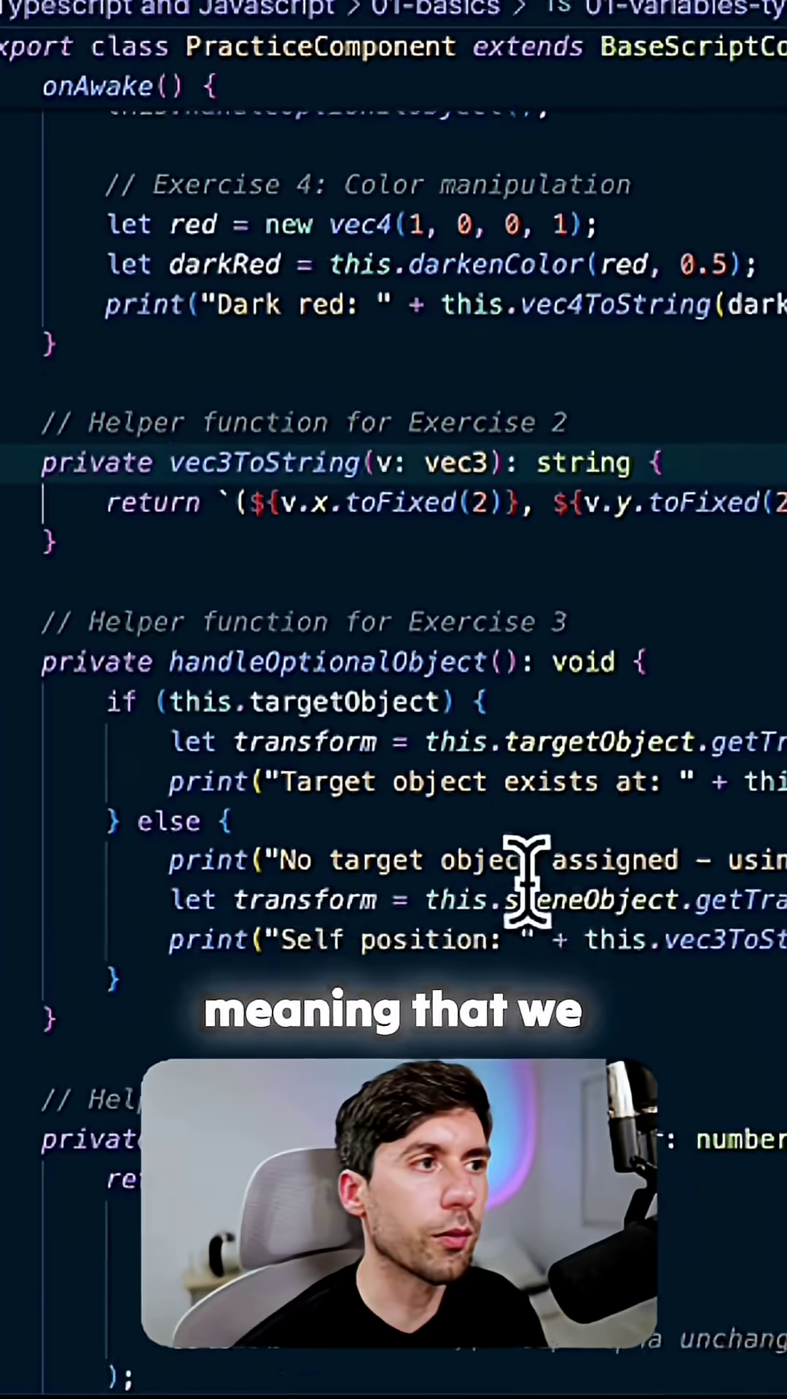
scroll(347, 666, "up", 10)
scroll(296, 532, "down", 2)
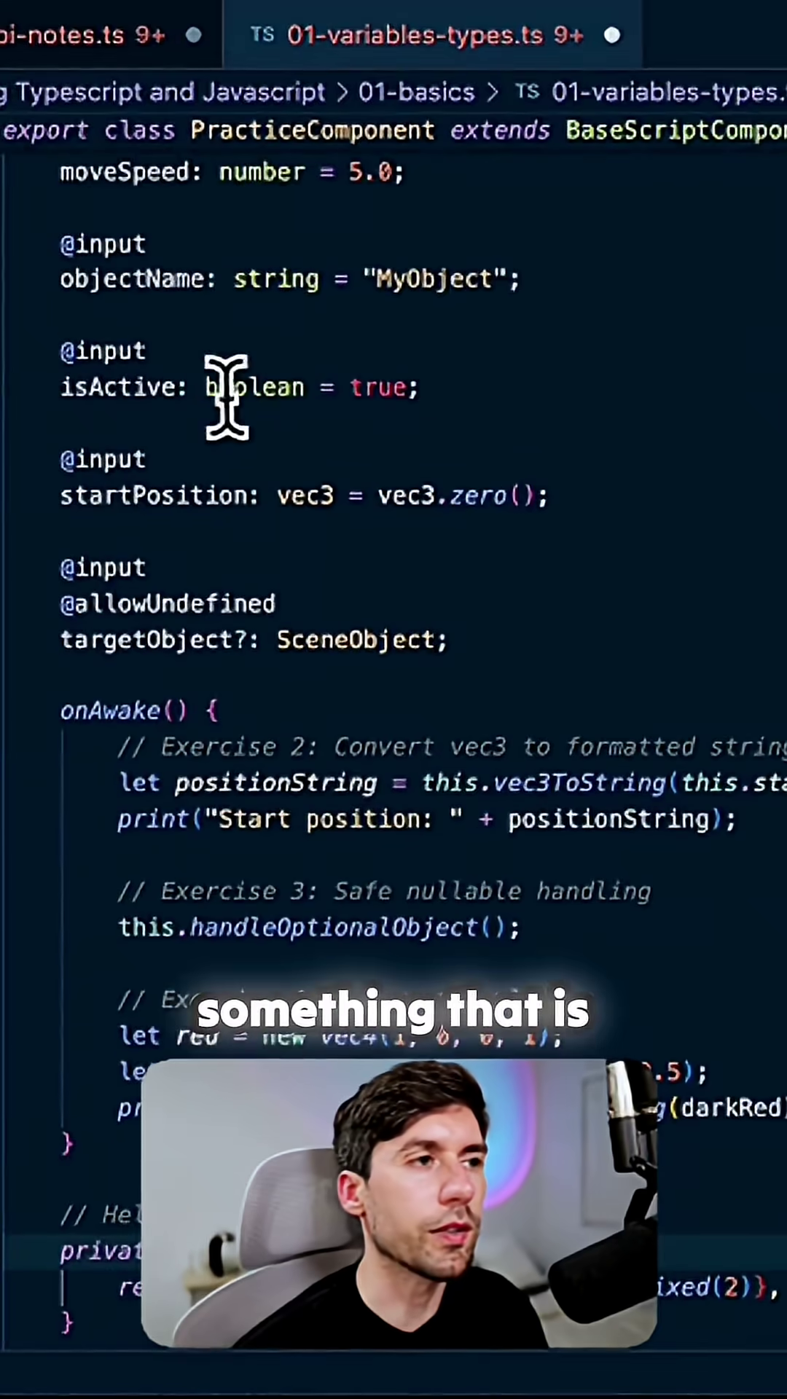
scroll(227, 396, "up", 2)
left_click(87, 275)
scroll(296, 672, "down", 2)
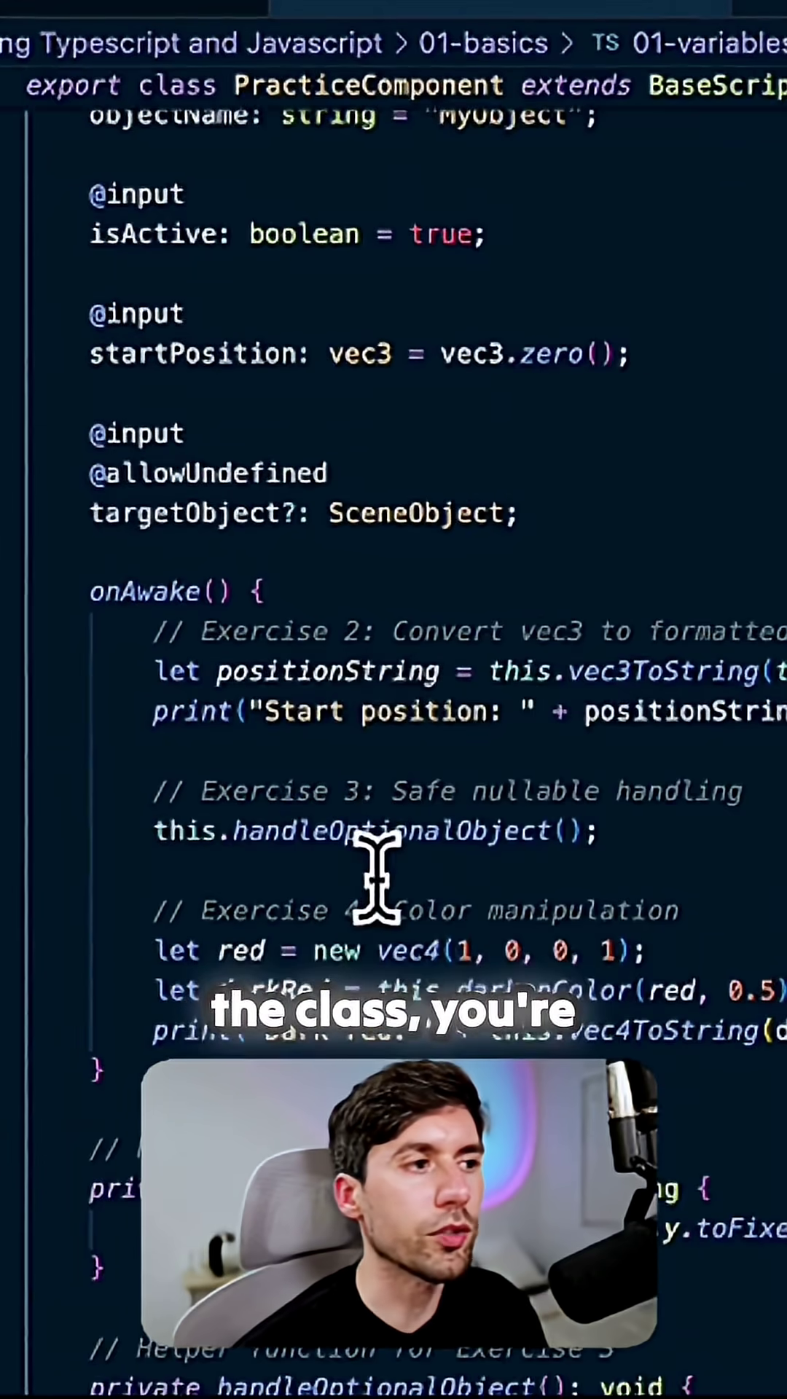
scroll(375, 849, "down", 2)
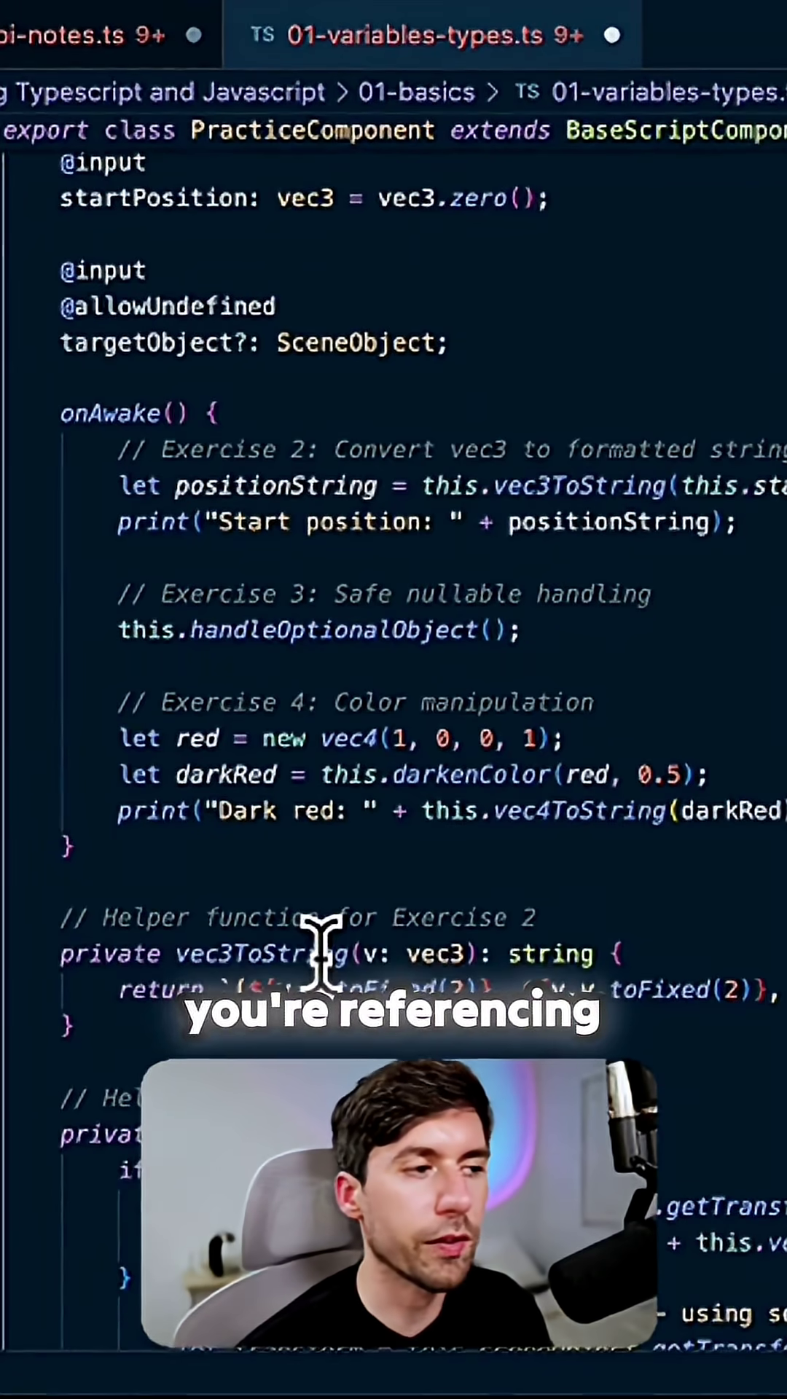
scroll(321, 951, "down", 1)
scroll(321, 950, "down", 3)
scroll(320, 950, "down", 2)
scroll(320, 948, "down", 4)
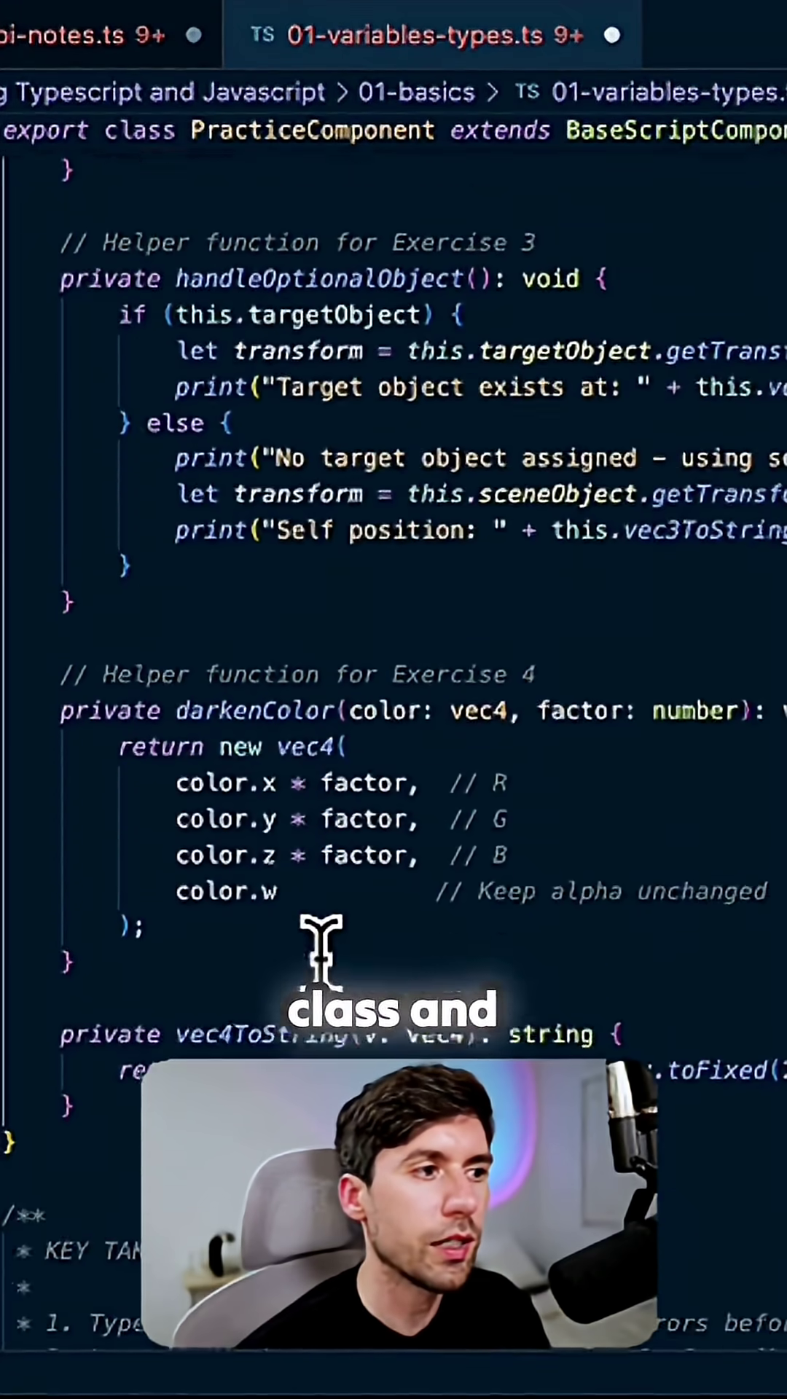
scroll(320, 952, "down", 2)
left_click_drag(390, 814, 83, 645)
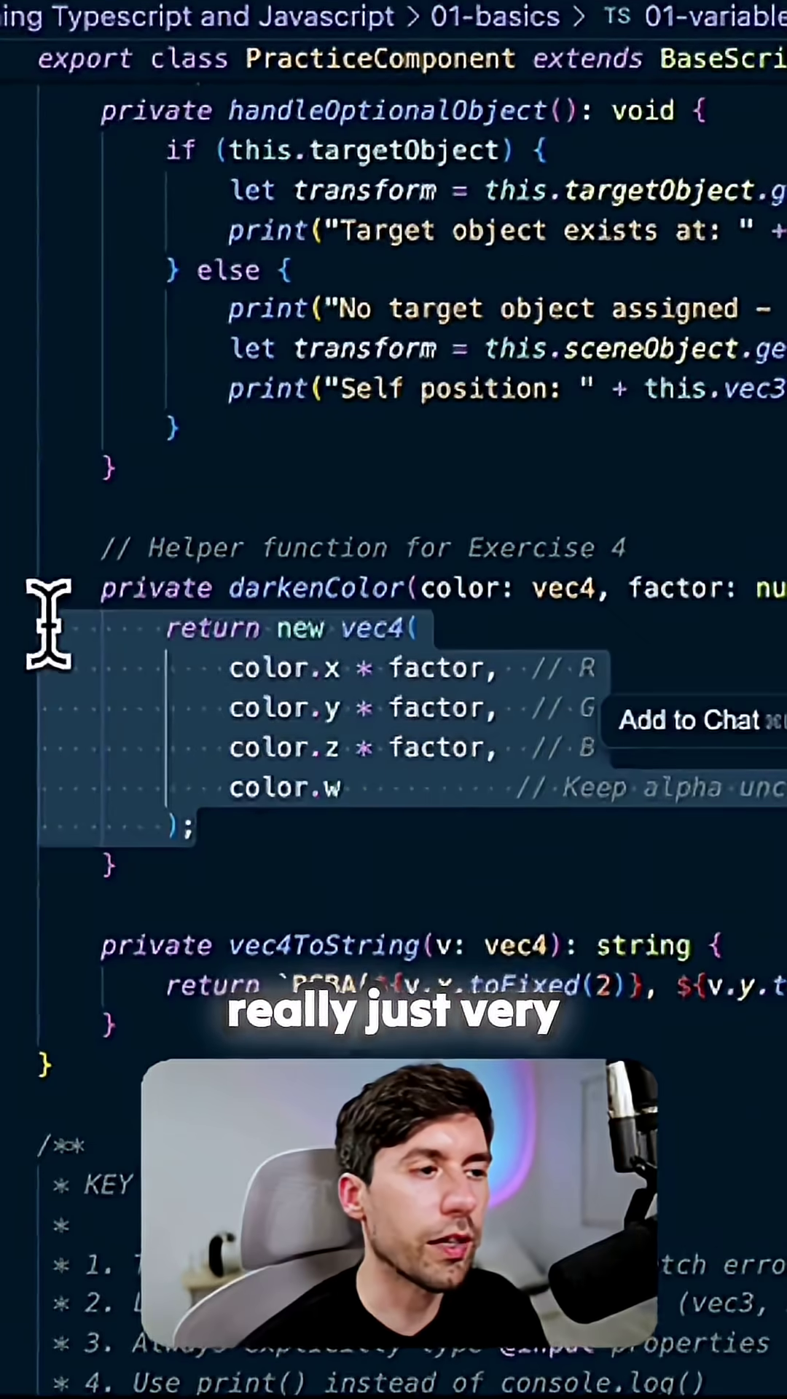
scroll(515, 952, "down", 3)
scroll(515, 952, "down", 1)
scroll(515, 951, "up", 1)
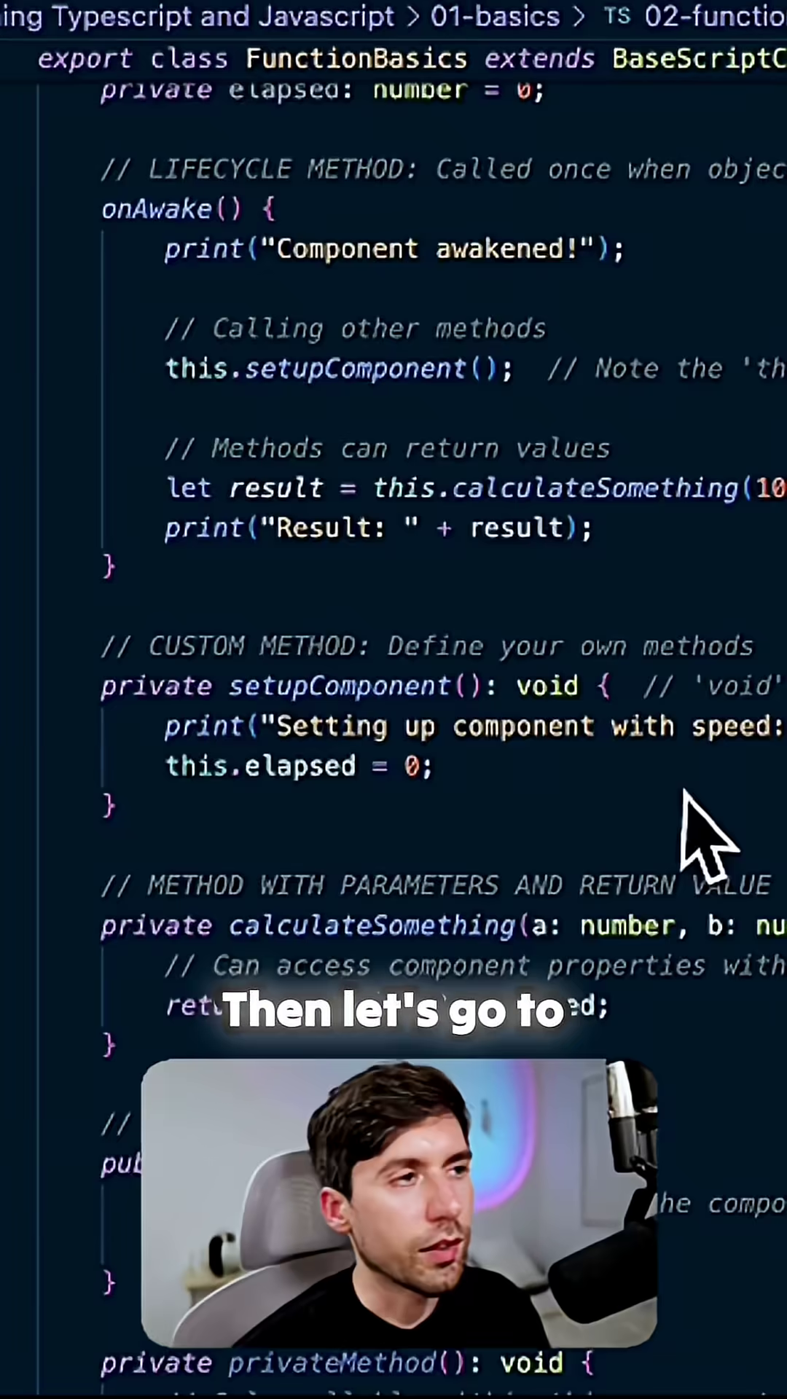
scroll(705, 837, "up", 2)
scroll(716, 837, "up", 5)
scroll(716, 837, "up", 5)
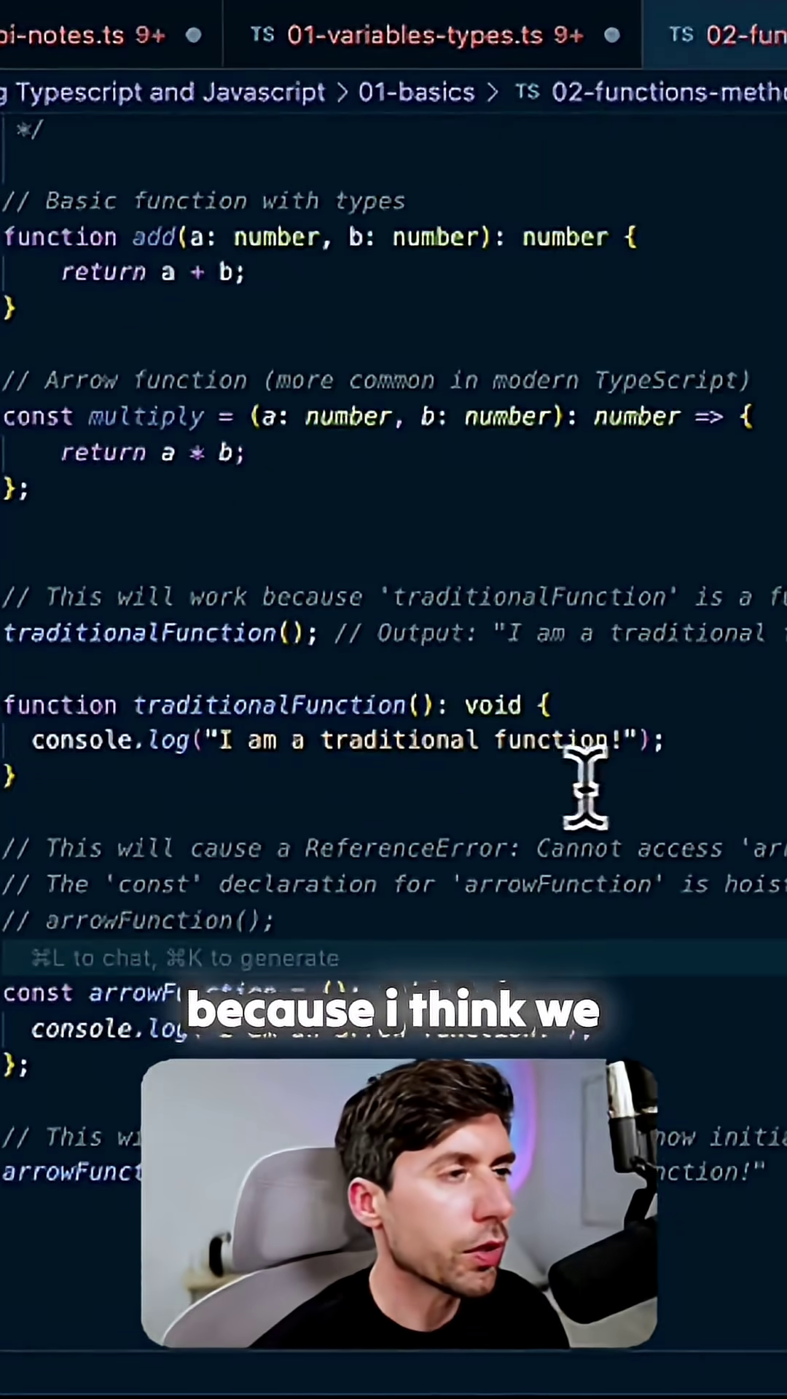
scroll(546, 770, "up", 1)
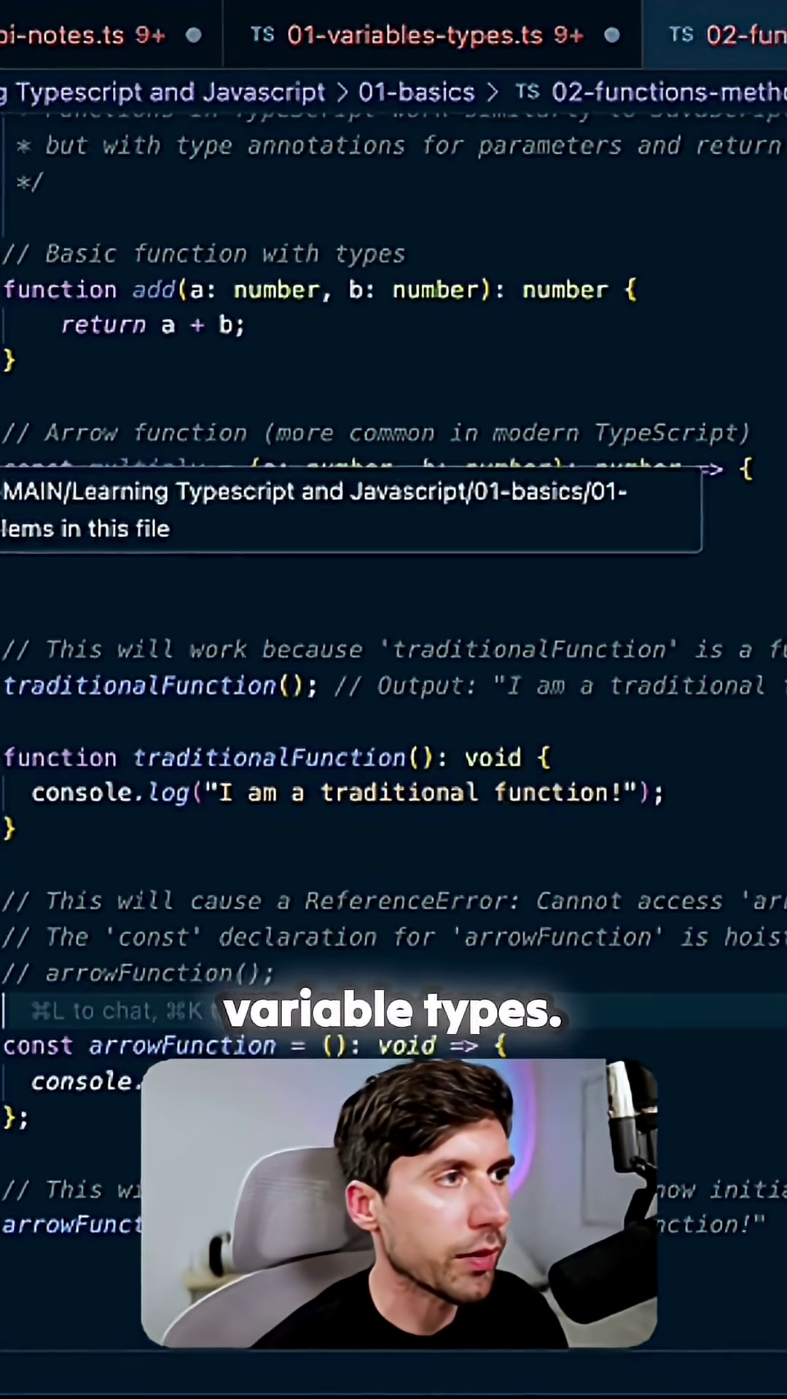
scroll(265, 680, "up", 3)
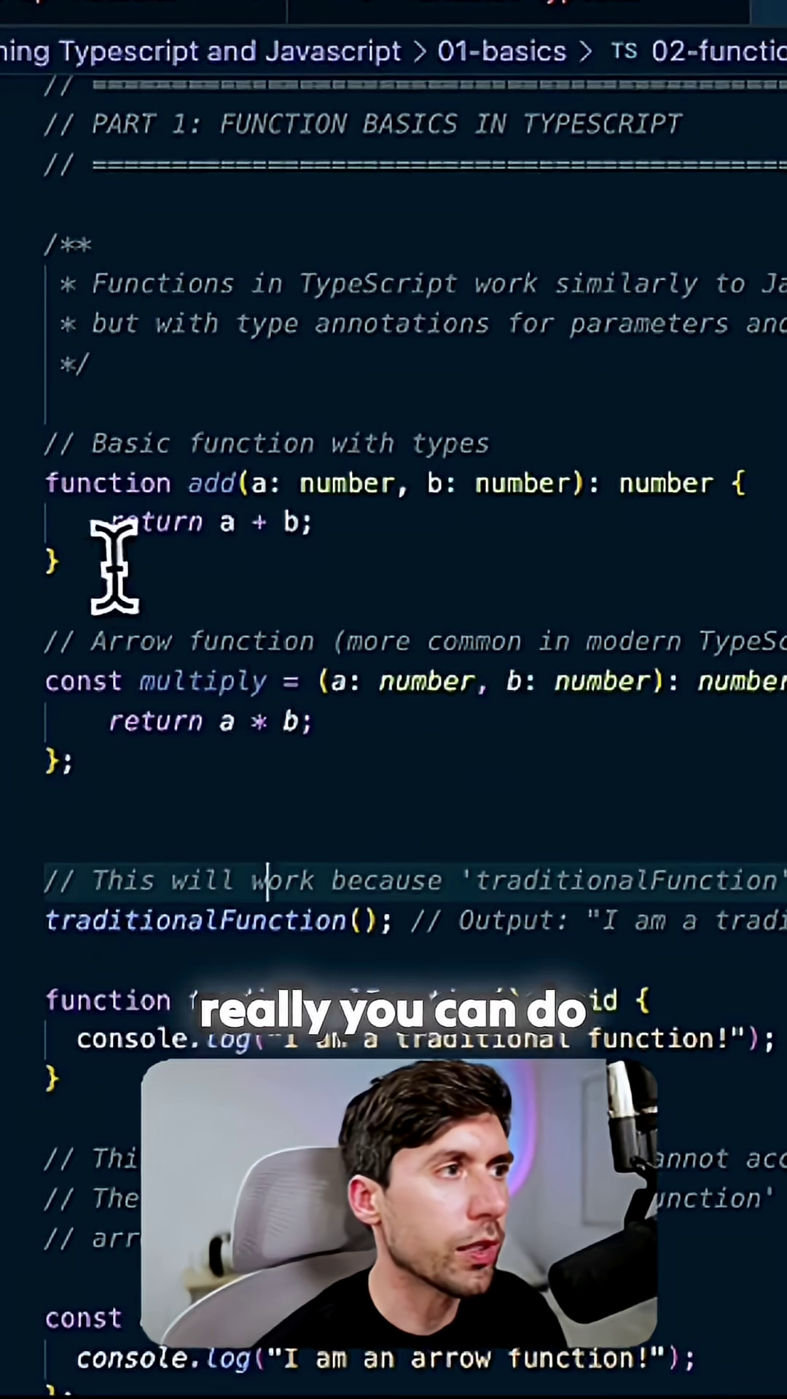
left_click_drag(116, 563, 11, 442)
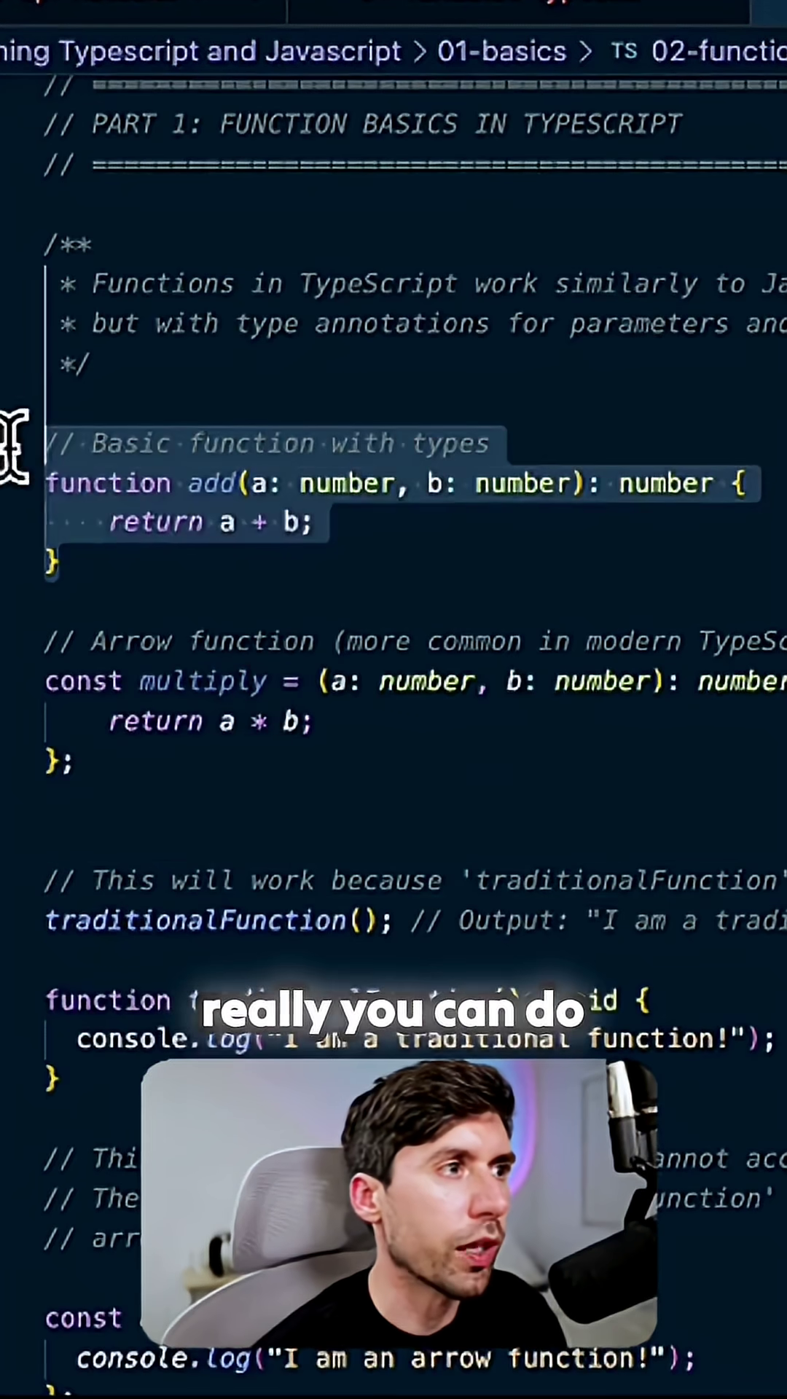
left_click(297, 694)
scroll(297, 703, "down", 5)
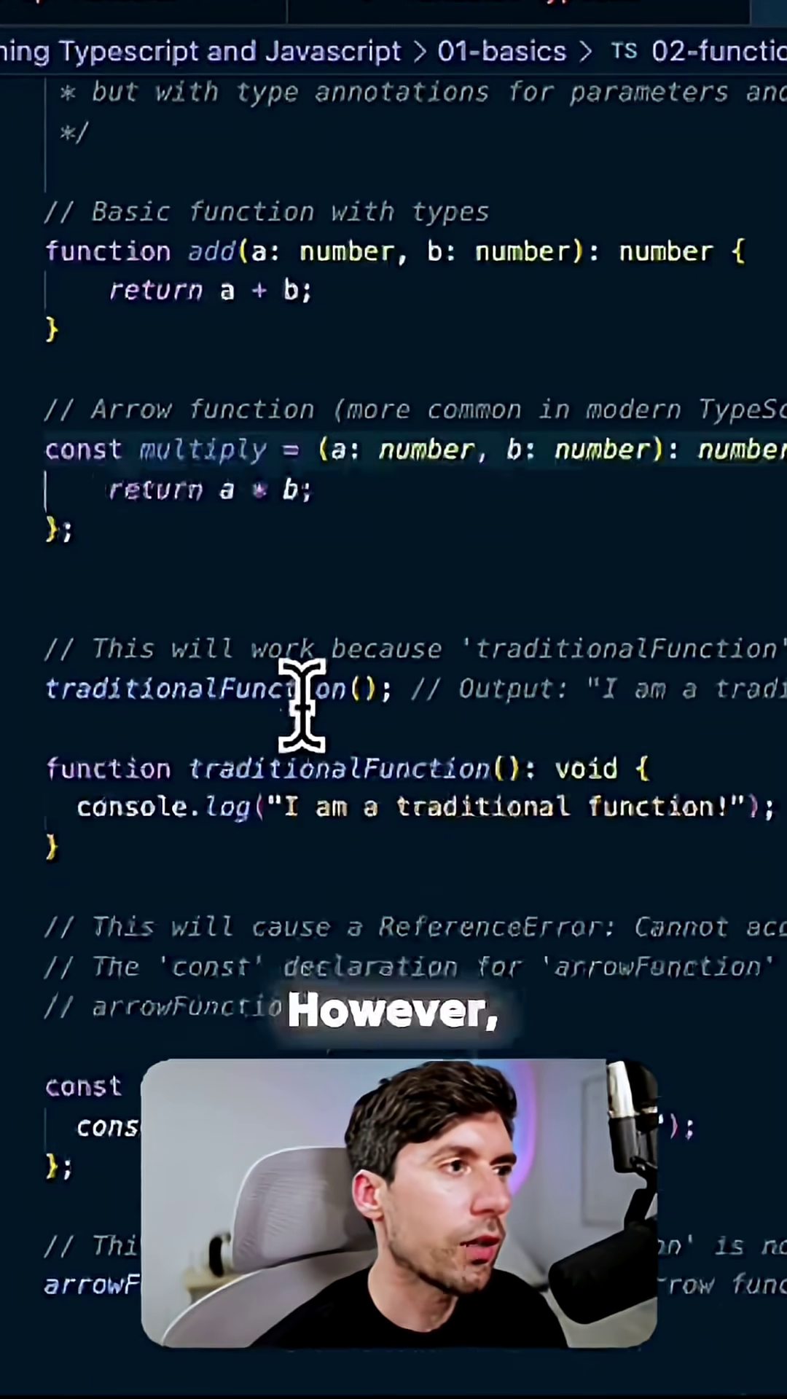
scroll(301, 705, "down", 3)
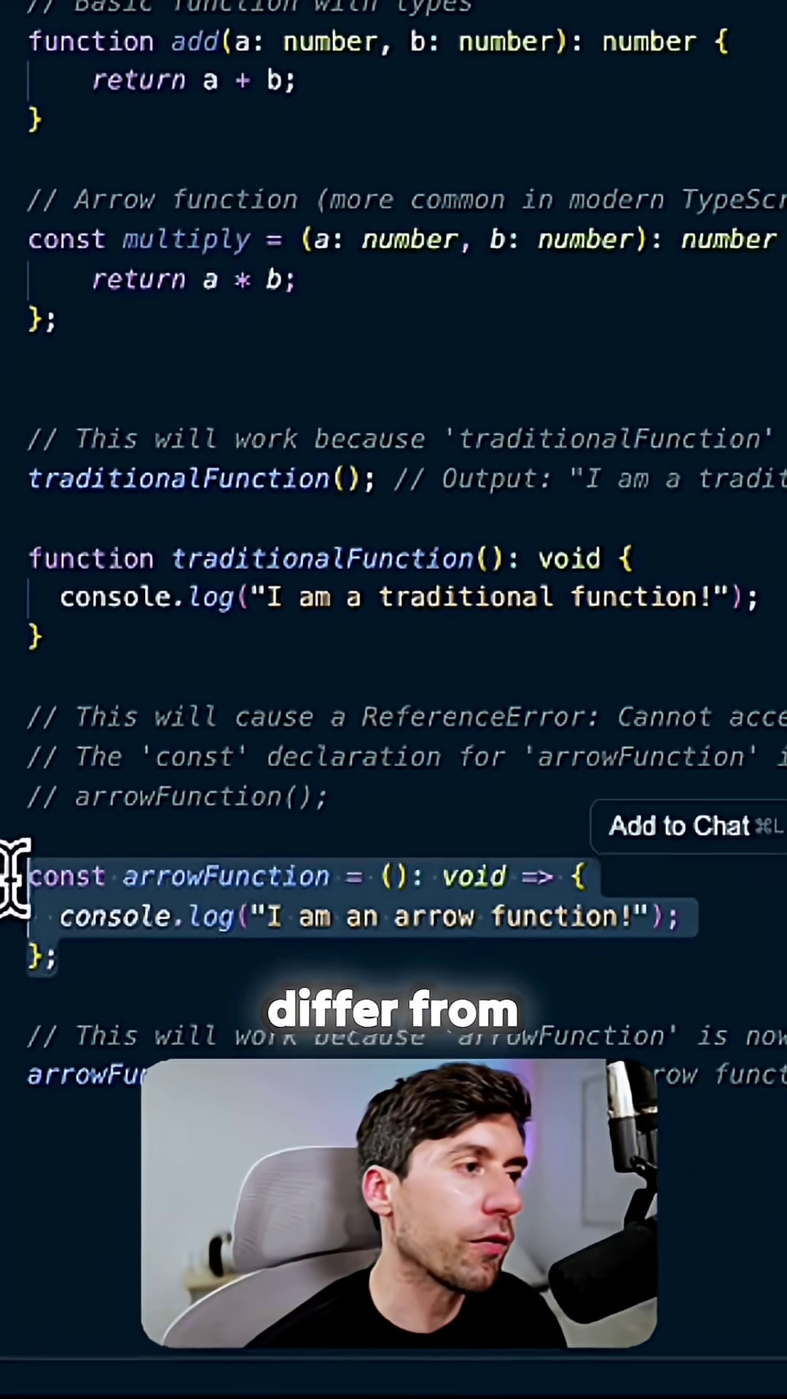
left_click(162, 959)
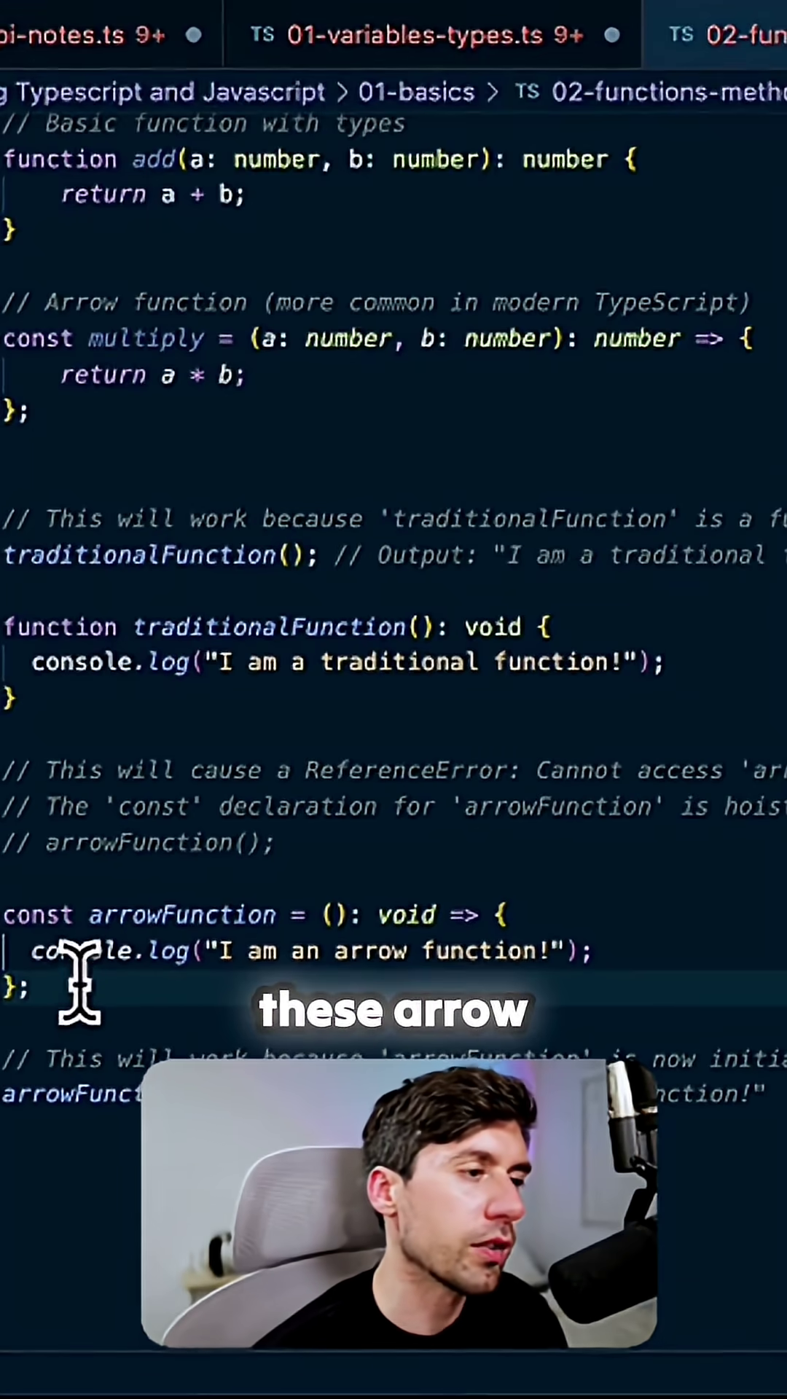
left_click_drag(85, 988, 6, 914)
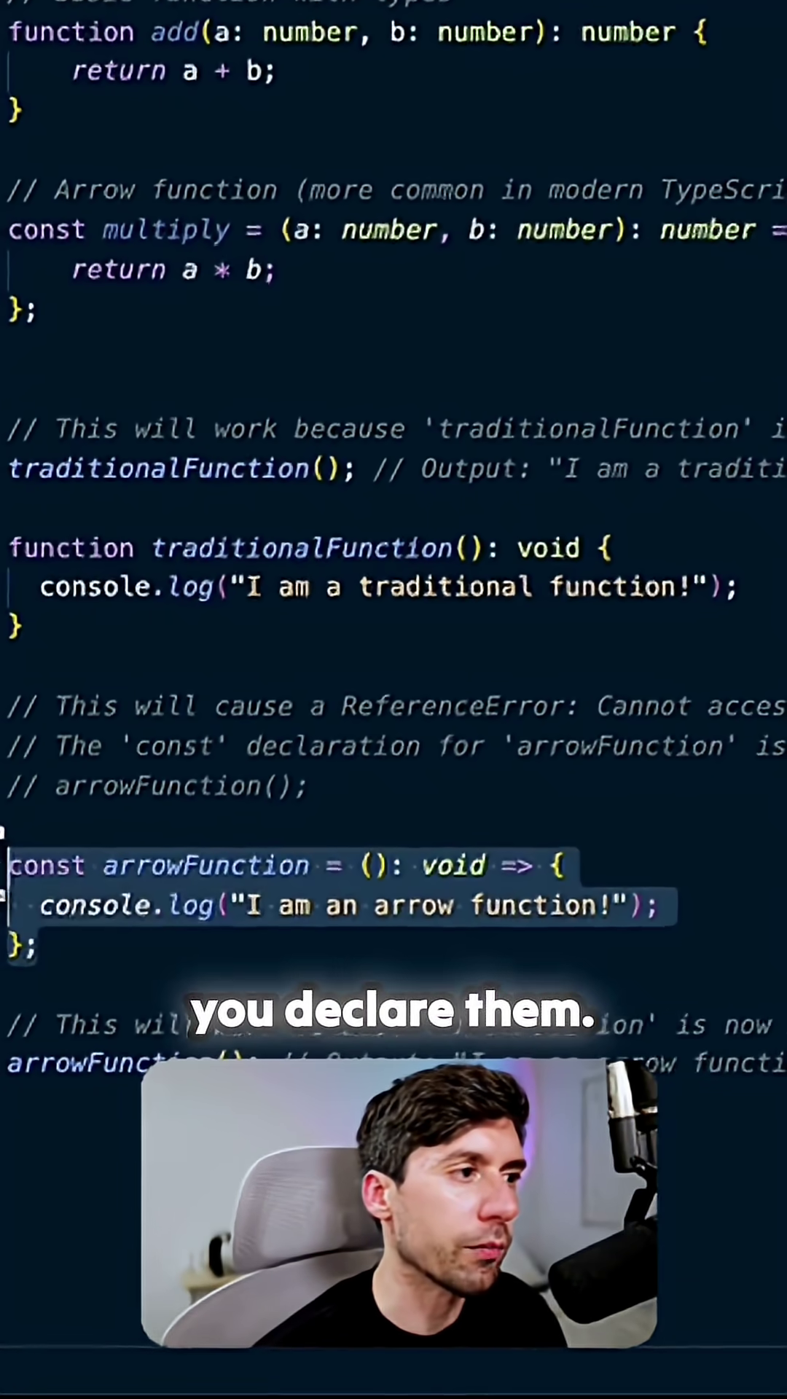
left_click(159, 1022)
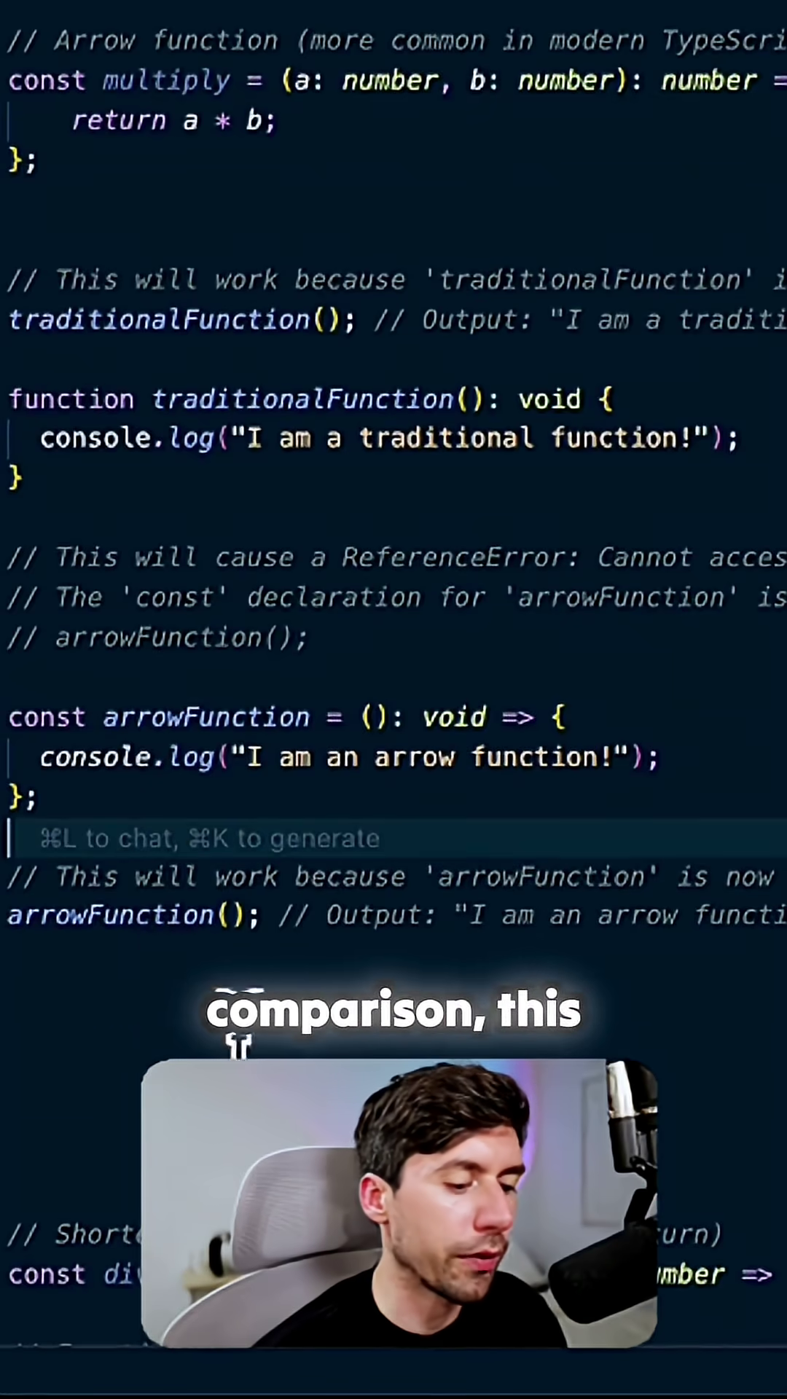